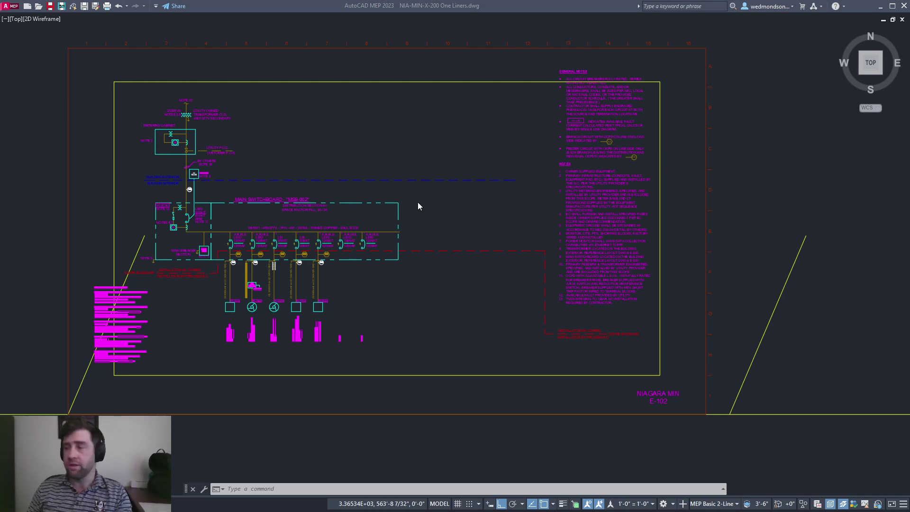
Step: Switch from AutoCAD to the Excel INJ-PDP-002 conductor and conduit schedule workbook
{"action": "key", "text": "alt+Tab"}
{"action": "key", "text": "alt+Tab"}
{"action": "key", "text": "Tab"}
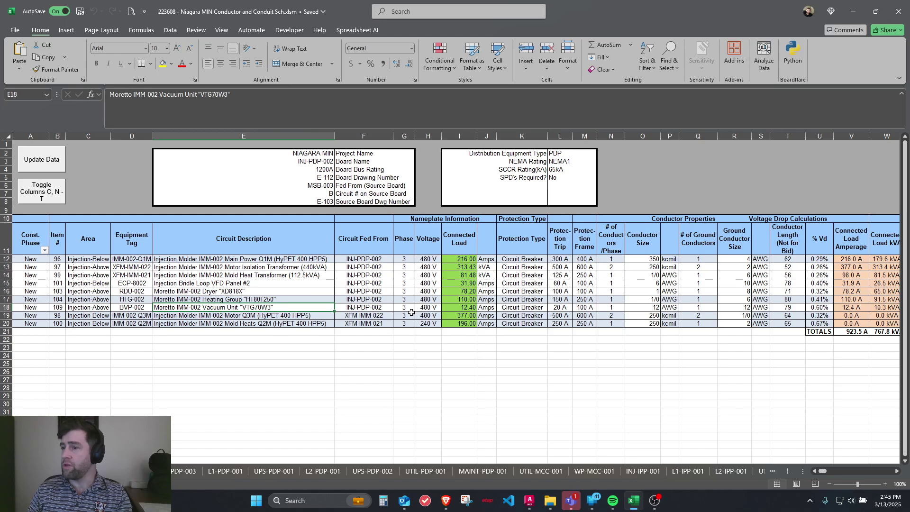
{"action": "key", "text": "alt"}
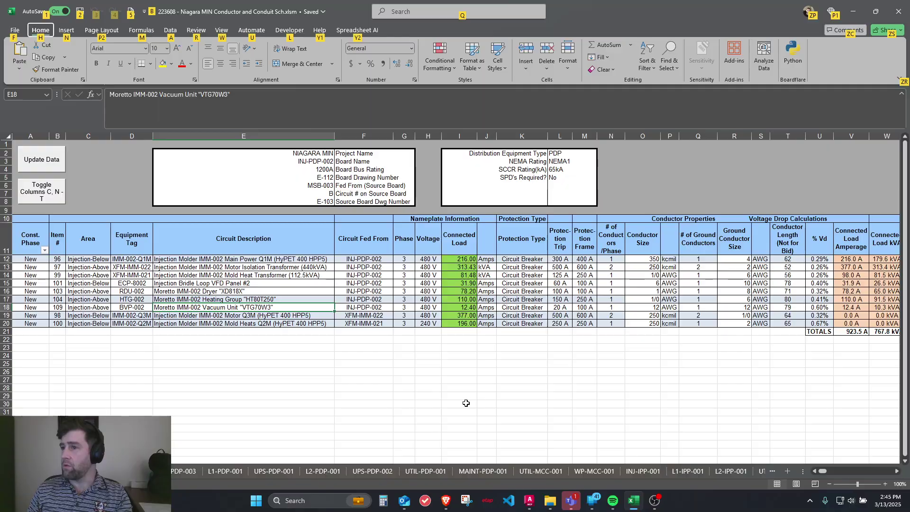
Step: Back in the One Liners drawing, run the single line diagram macro with panel name MCC-1
{"action": "key", "text": "alt+Tab"}
{"action": "scroll", "coordinate": [439, 225], "scroll_direction": "down", "scroll_amount": 4}
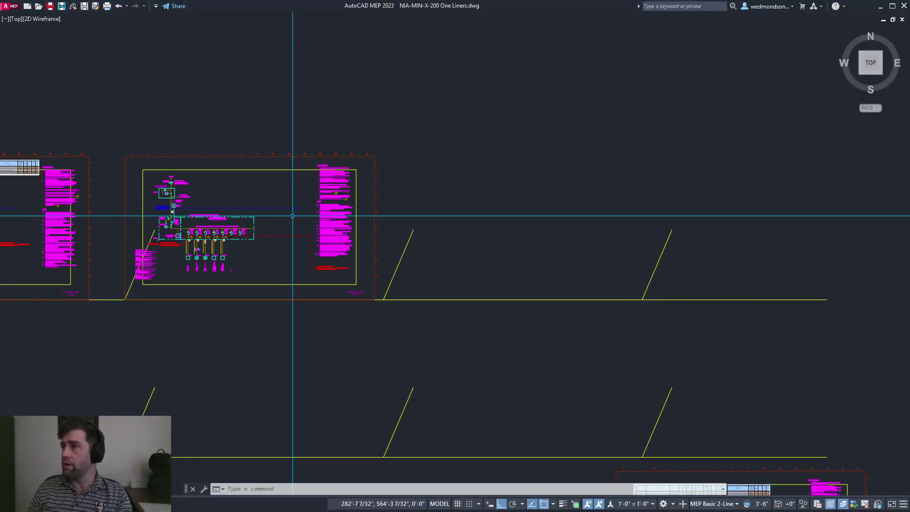
{"action": "scroll", "coordinate": [446, 220], "scroll_direction": "up", "scroll_amount": 2}
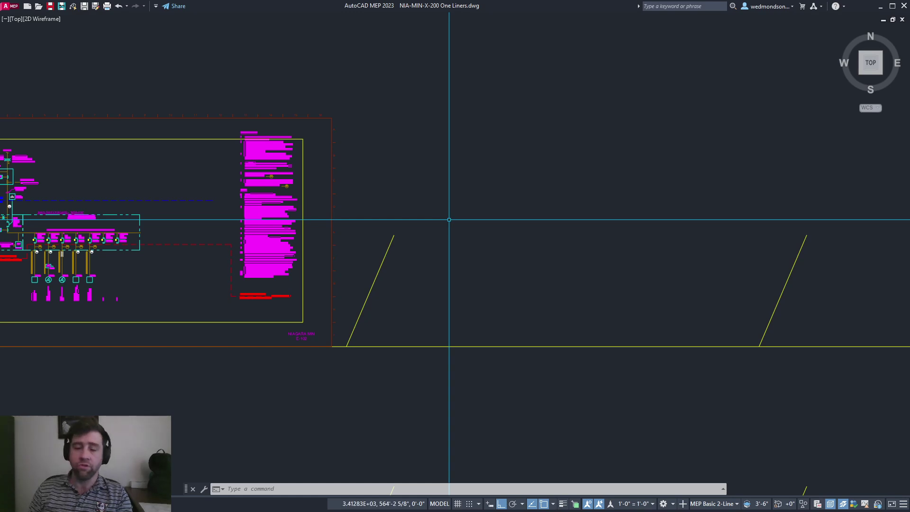
{"action": "left_click", "coordinate": [74, 7]}
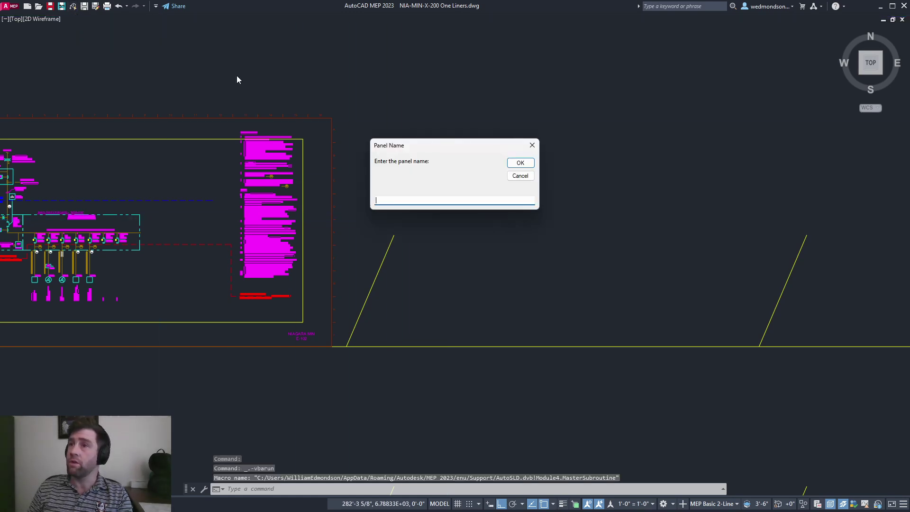
{"action": "key", "text": "Caps_Lock"}
{"action": "type", "text": "MCC-1"}
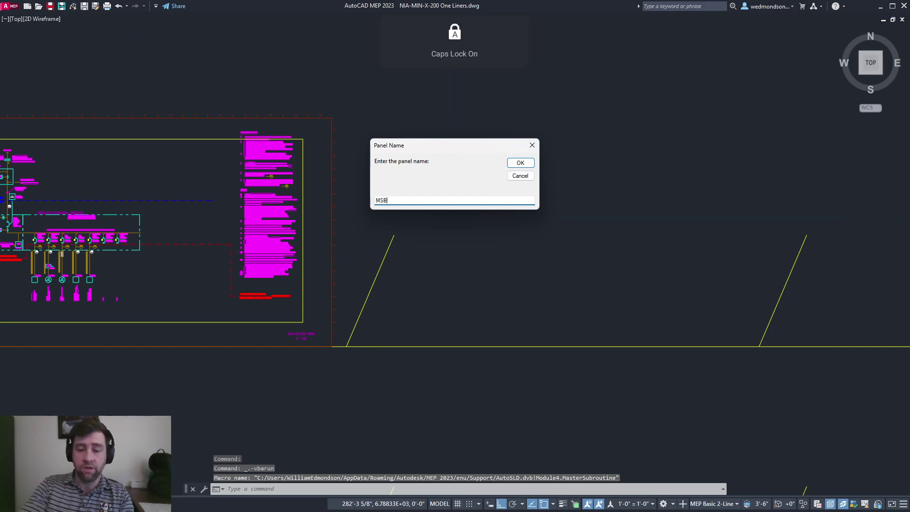
{"action": "key", "text": "Return"}
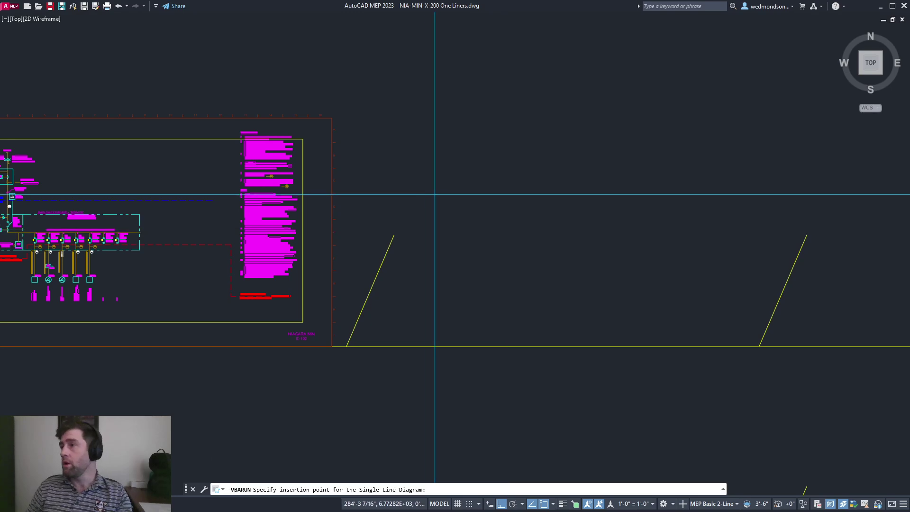
Step: Place the new single line diagram at the yellow slanted line's top endpoint, beside the existing one-liner
{"action": "left_click", "coordinate": [394, 235]}
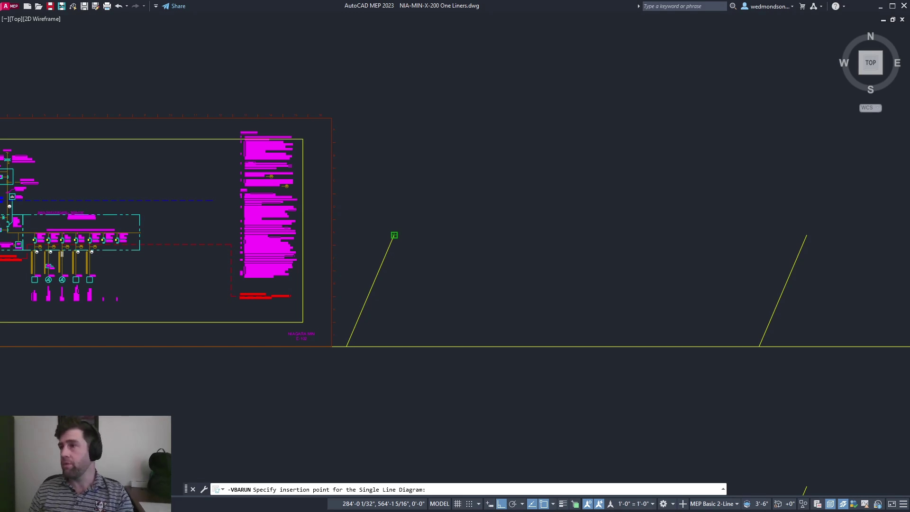
{"action": "left_click", "coordinate": [394, 235]}
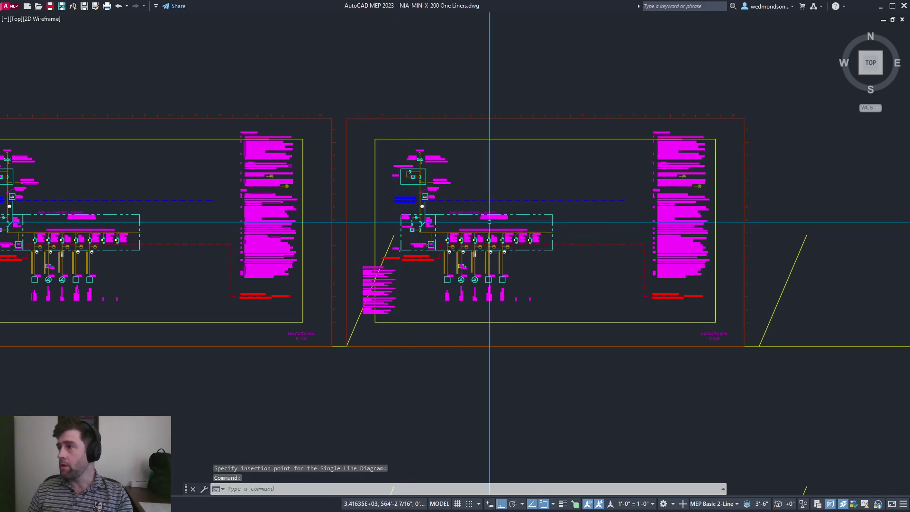
{"action": "scroll", "coordinate": [481, 225], "scroll_direction": "up", "scroll_amount": 4}
{"action": "middle_click_drag", "start_coordinate": [481, 226], "coordinate": [423, 205]}
{"action": "scroll", "coordinate": [247, 203], "scroll_direction": "up", "scroll_amount": 2}
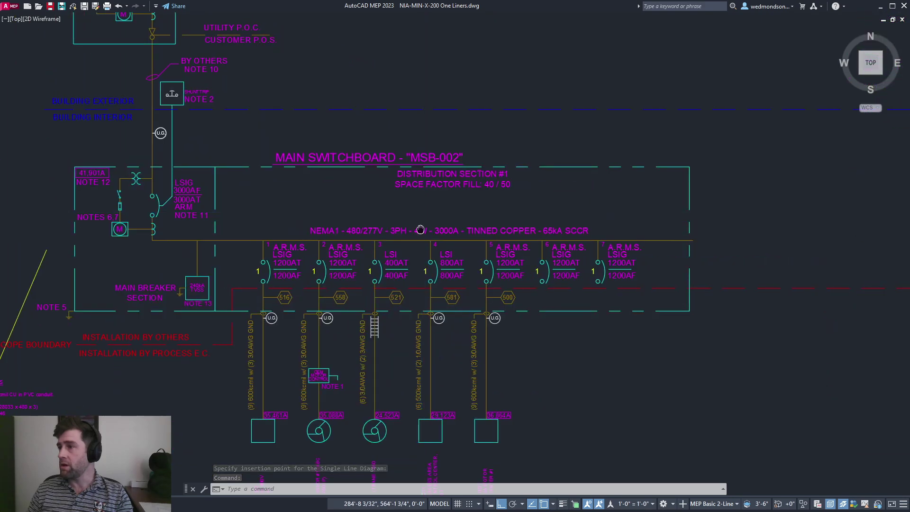
{"action": "middle_click_drag", "start_coordinate": [249, 207], "coordinate": [252, 181]}
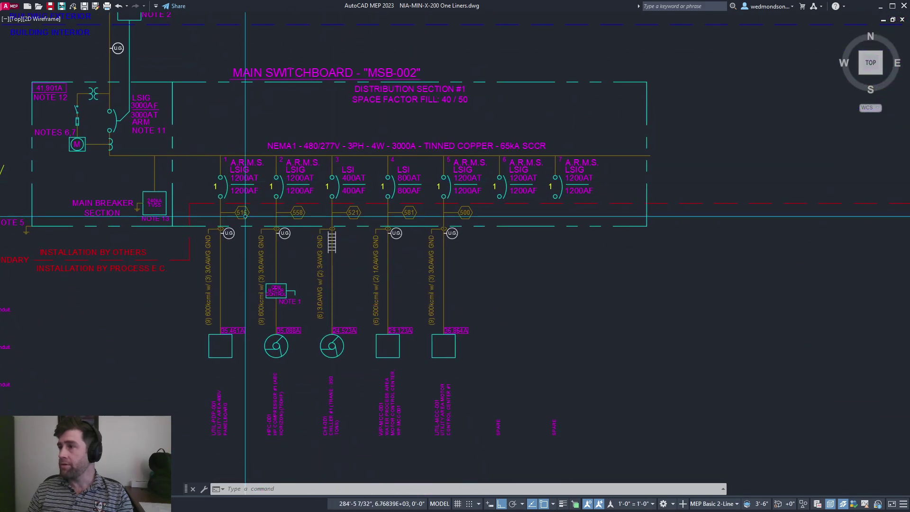
{"action": "middle_click_drag", "start_coordinate": [292, 391], "coordinate": [475, 342]}
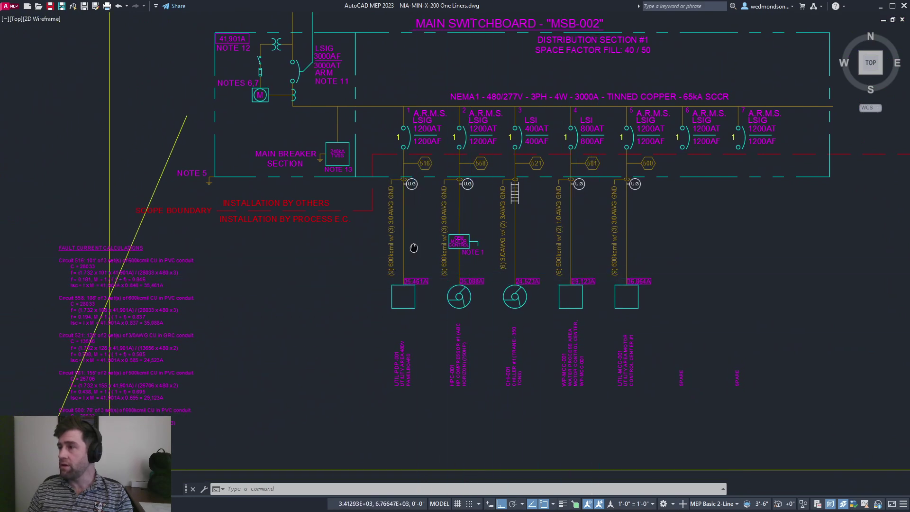
{"action": "mouse_move", "coordinate": [413, 247]}
{"action": "middle_mouse_down"}
{"action": "mouse_move", "coordinate": [315, 305]}
{"action": "mouse_move", "coordinate": [331, 365]}
{"action": "middle_mouse_up"}
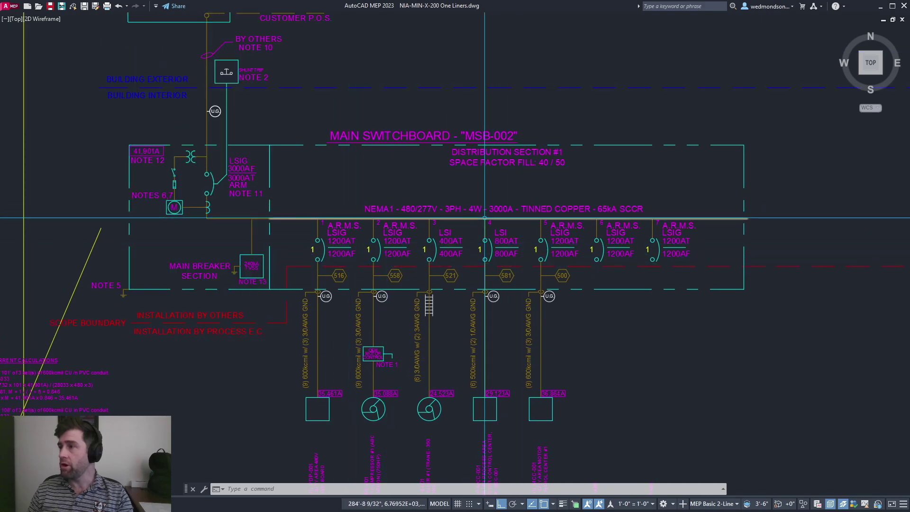
{"action": "scroll", "coordinate": [483, 217], "scroll_direction": "down", "scroll_amount": 3}
{"action": "scroll", "coordinate": [481, 187], "scroll_direction": "up", "scroll_amount": 2}
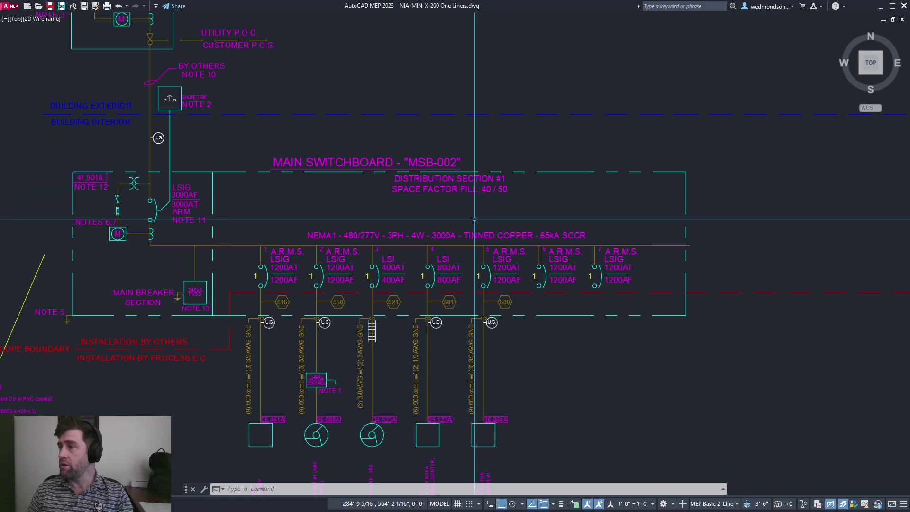
{"action": "mouse_move", "coordinate": [320, 239]}
{"action": "middle_mouse_down"}
{"action": "mouse_move", "coordinate": [379, 215]}
{"action": "mouse_move", "coordinate": [486, 143]}
{"action": "mouse_move", "coordinate": [539, 142]}
{"action": "mouse_move", "coordinate": [225, 232]}
{"action": "mouse_move", "coordinate": [238, 234]}
{"action": "middle_mouse_up"}
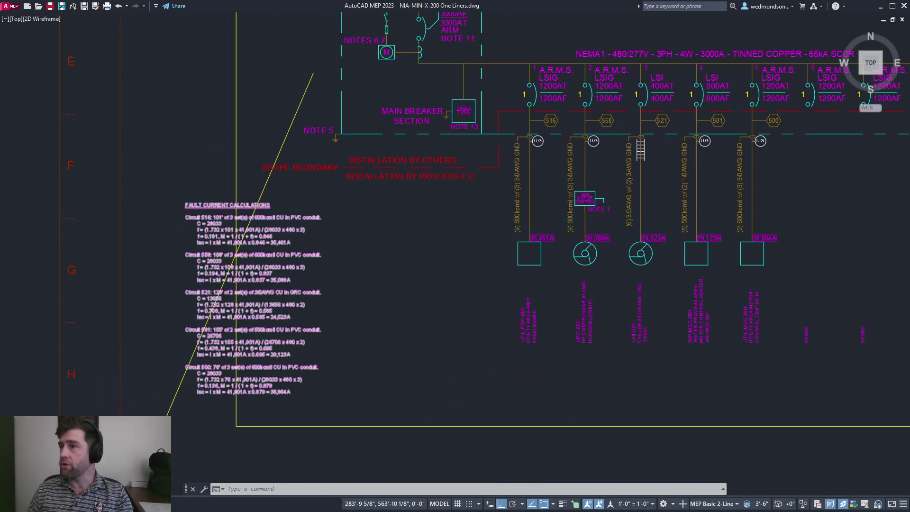
{"action": "scroll", "coordinate": [227, 228], "scroll_direction": "up", "scroll_amount": 2}
{"action": "scroll", "coordinate": [213, 306], "scroll_direction": "down", "scroll_amount": 3}
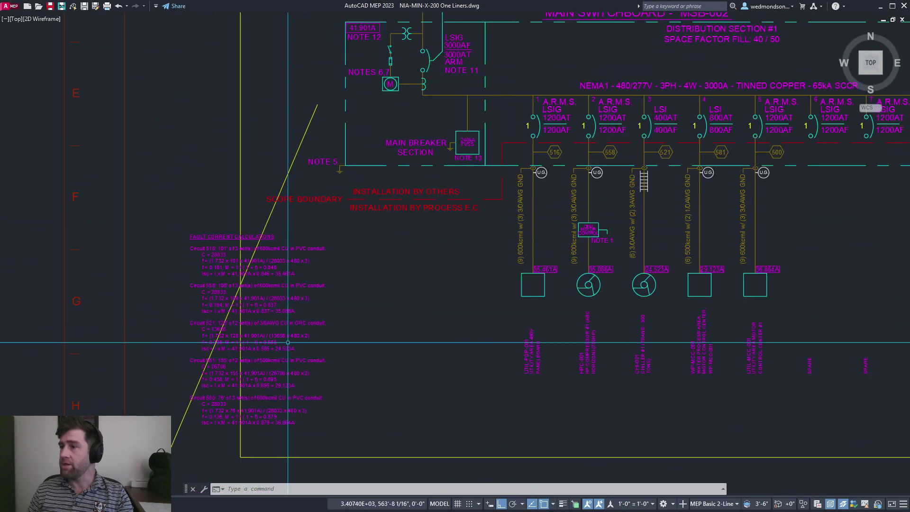
{"action": "scroll", "coordinate": [378, 327], "scroll_direction": "down", "scroll_amount": 5}
{"action": "scroll", "coordinate": [315, 325], "scroll_direction": "down", "scroll_amount": 5}
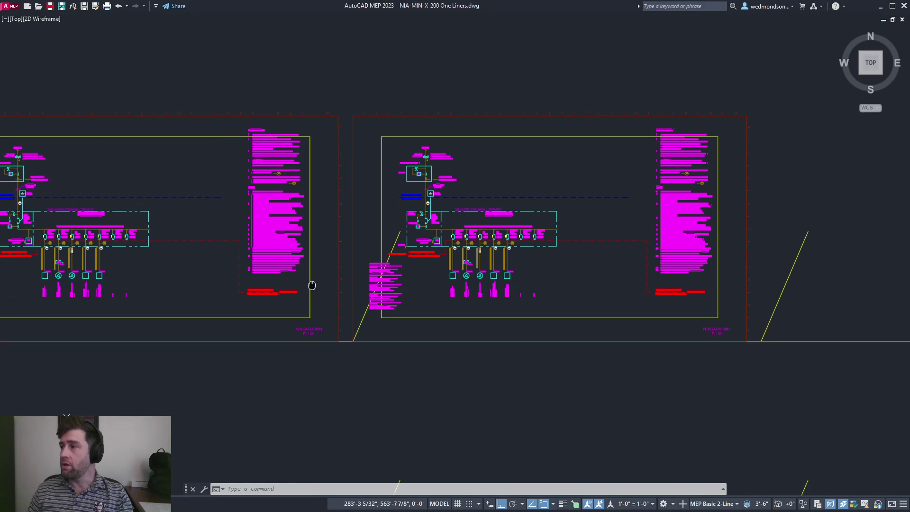
Step: Window-select and delete the old upper-right panel schedule sheet
{"action": "scroll", "coordinate": [386, 261], "scroll_direction": "down", "scroll_amount": 2}
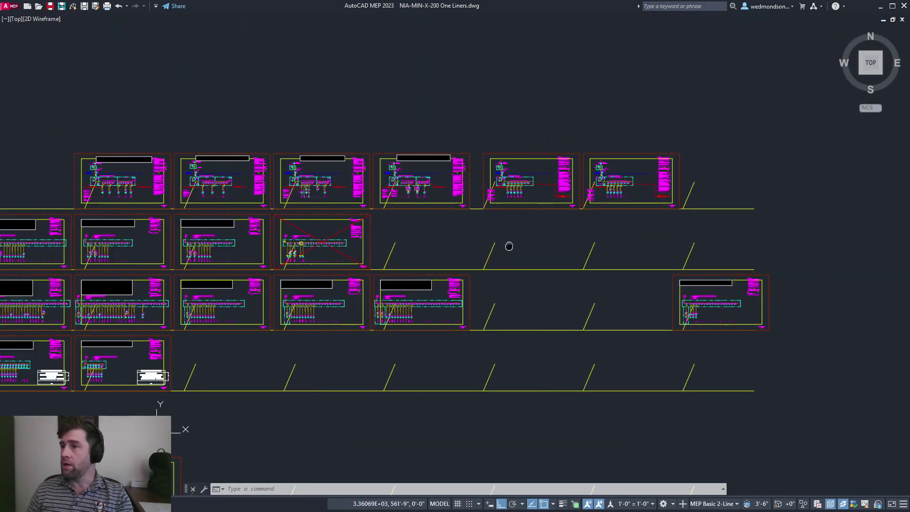
{"action": "scroll", "coordinate": [278, 206], "scroll_direction": "up", "scroll_amount": 5}
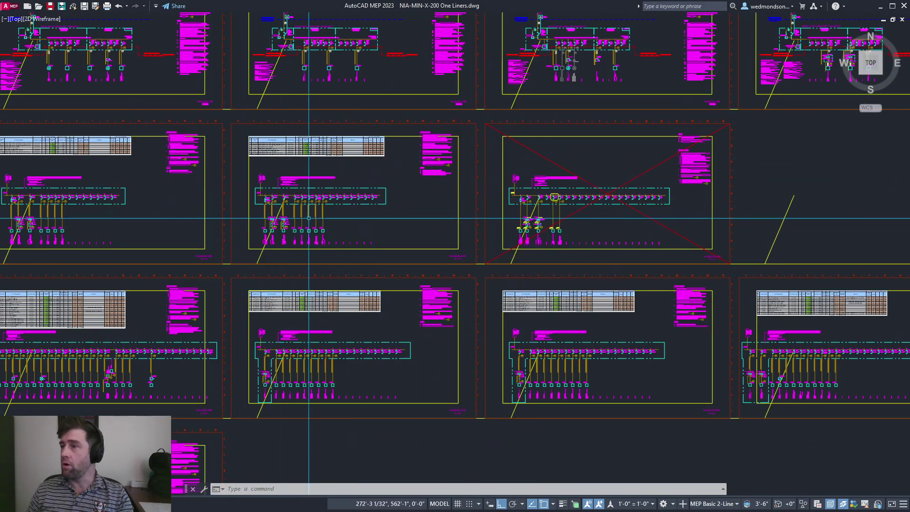
{"action": "middle_click_drag", "start_coordinate": [286, 476], "coordinate": [222, 269]}
{"action": "scroll", "coordinate": [222, 269], "scroll_direction": "up", "scroll_amount": 8}
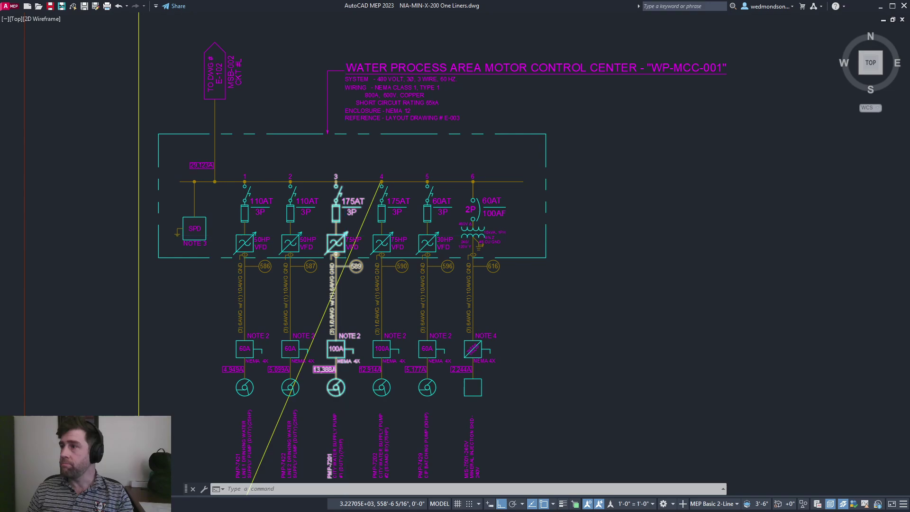
{"action": "scroll", "coordinate": [337, 242], "scroll_direction": "down", "scroll_amount": 10}
{"action": "middle_click_drag", "start_coordinate": [417, 297], "coordinate": [351, 177]}
{"action": "scroll", "coordinate": [313, 308], "scroll_direction": "up", "scroll_amount": 6}
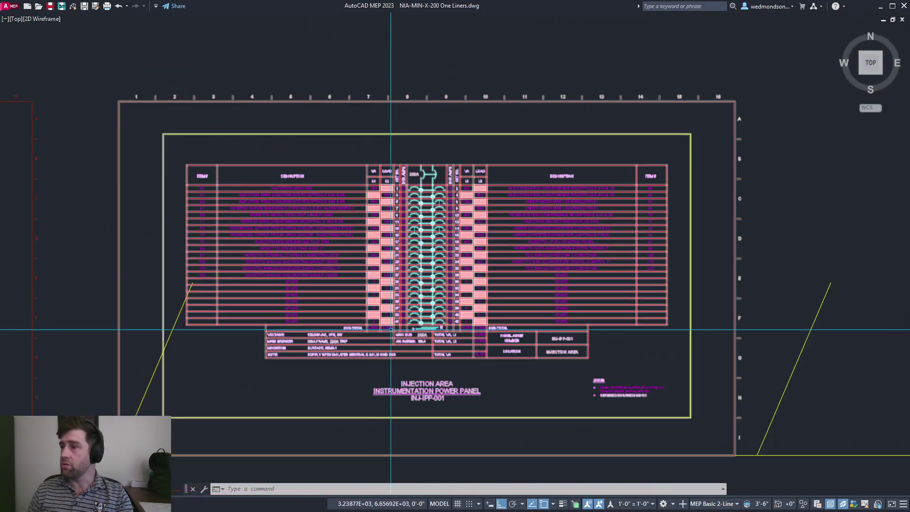
{"action": "scroll", "coordinate": [220, 217], "scroll_direction": "down", "scroll_amount": 4}
{"action": "middle_click_drag", "start_coordinate": [219, 217], "coordinate": [430, 174]}
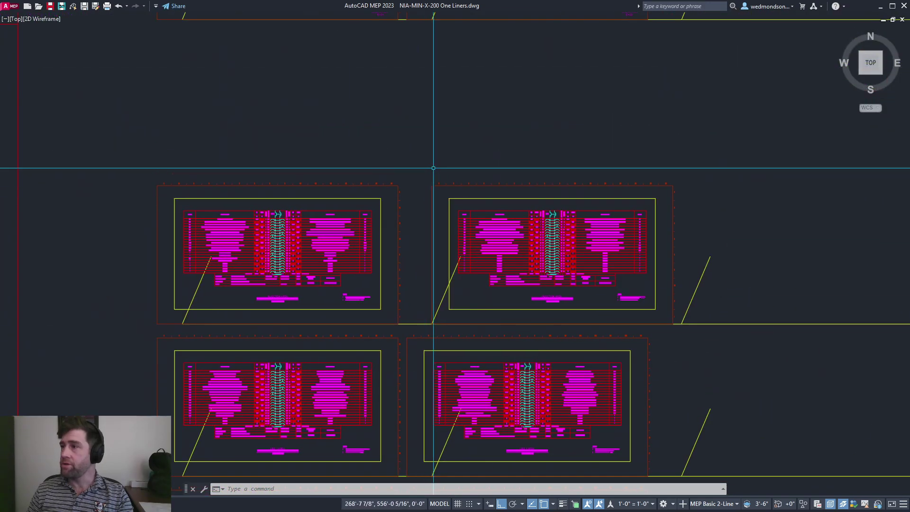
{"action": "left_click", "coordinate": [425, 167]}
{"action": "left_click", "coordinate": [722, 321]}
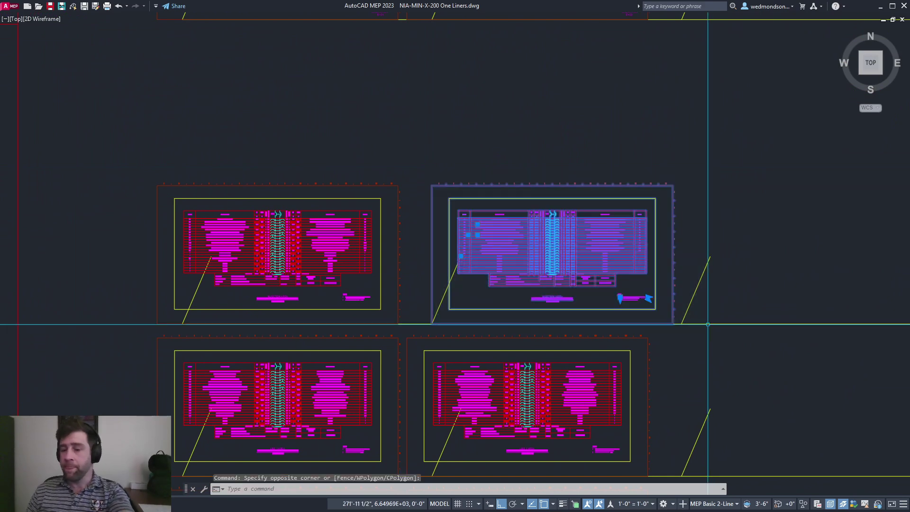
{"action": "key", "text": "Delete"}
Step: Run the panel schedule generation macro for panel INJ-IPP-001
{"action": "left_click", "coordinate": [73, 6]}
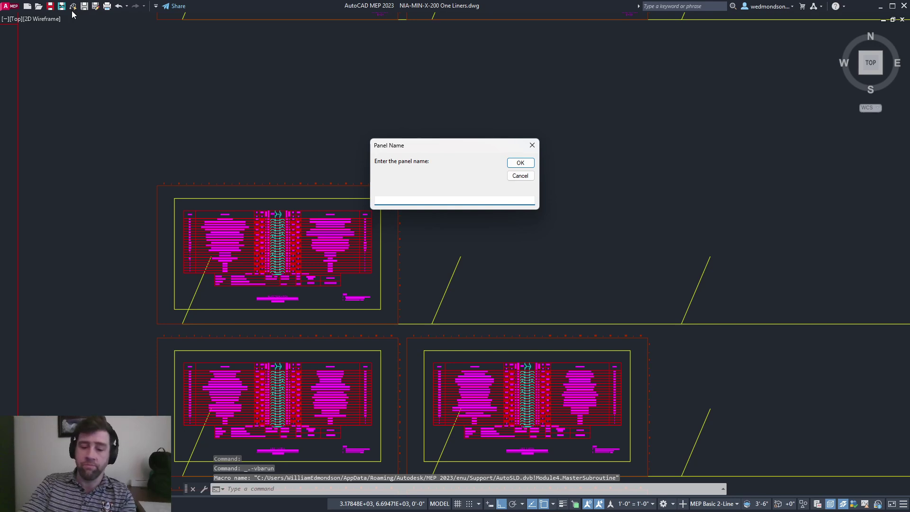
{"action": "type", "text": "INJ-IPP-001"}
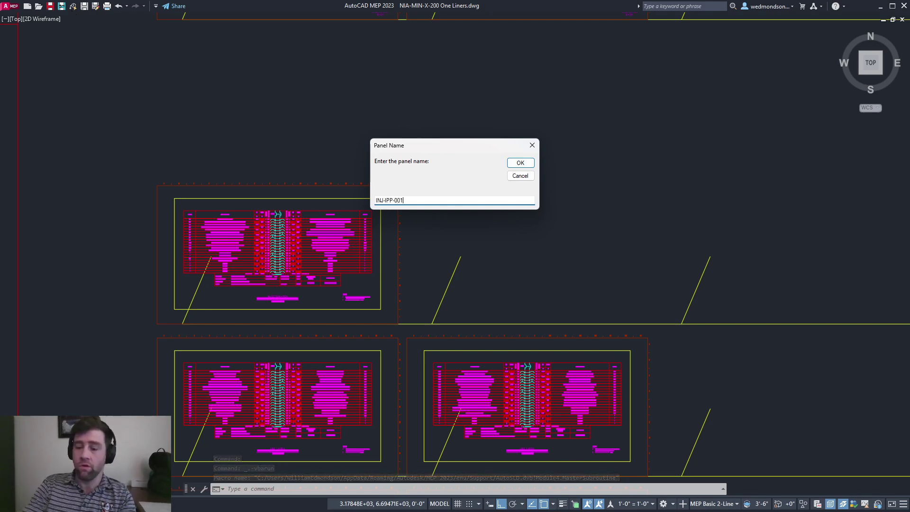
{"action": "key", "text": "Return"}
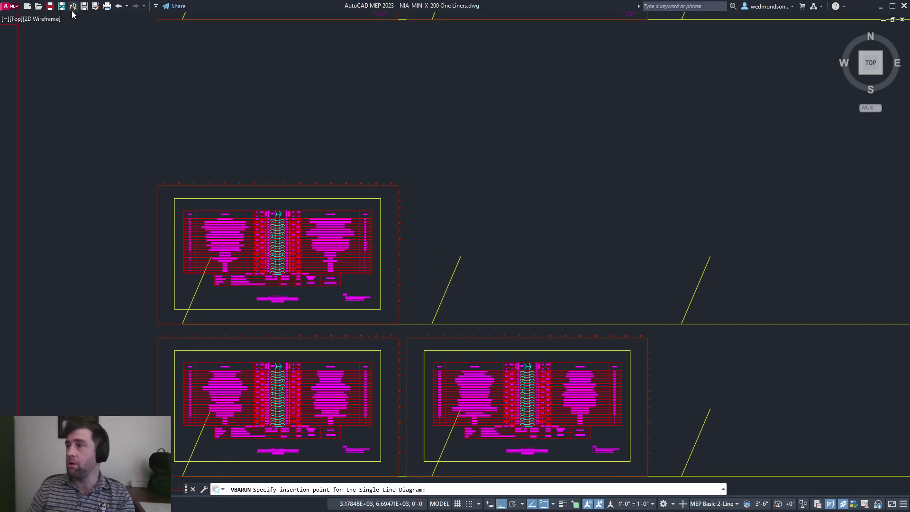
{"action": "scroll", "coordinate": [441, 255], "scroll_direction": "up", "scroll_amount": 4}
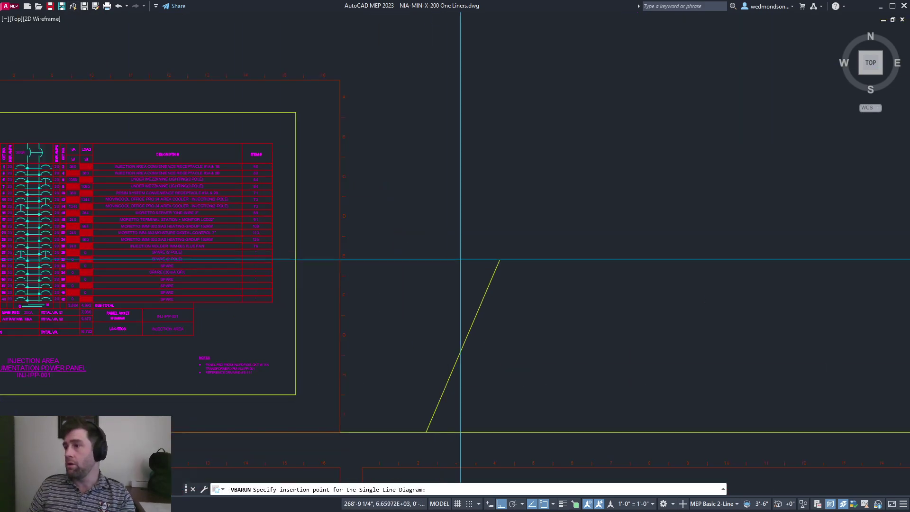
Step: Place the INJ-IPP-001 panel schedule at the yellow line's top endpoint in the empty sheet frame
{"action": "left_click", "coordinate": [500, 259]}
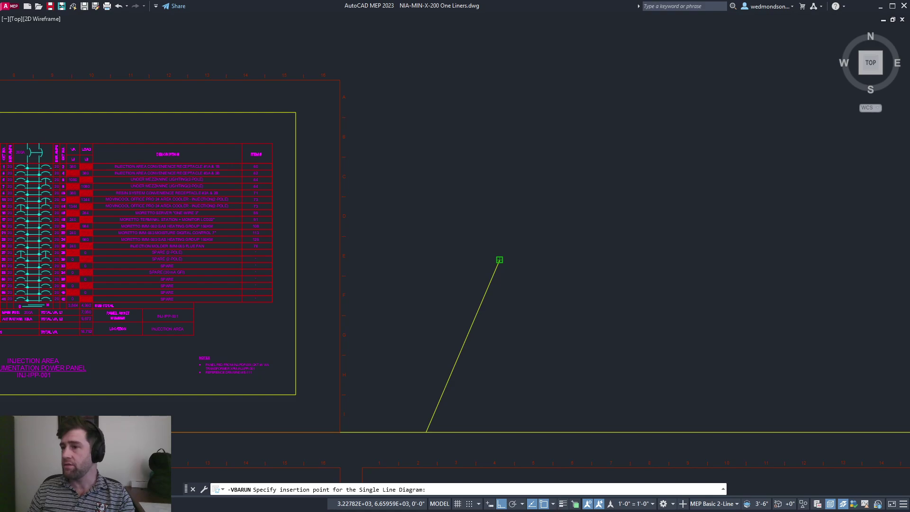
{"action": "left_click", "coordinate": [500, 259]}
{"action": "middle_click_drag", "start_coordinate": [524, 254], "coordinate": [404, 233]}
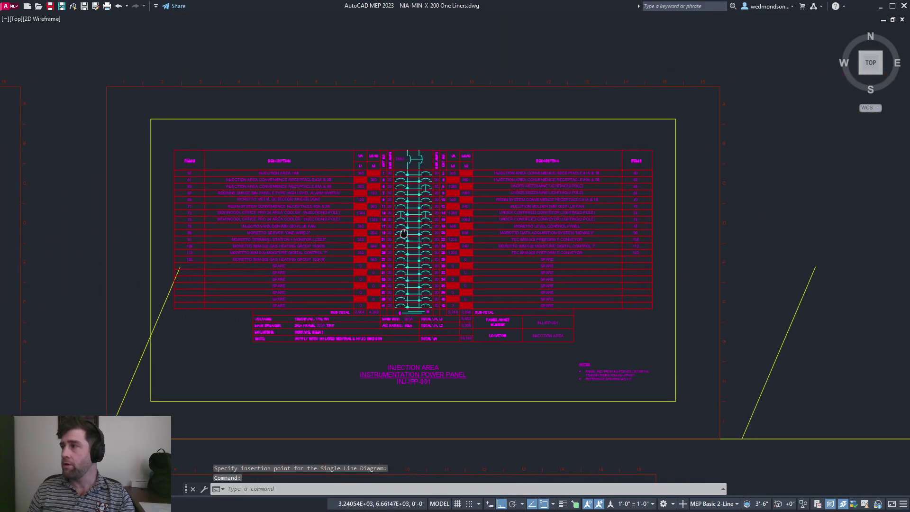
{"action": "scroll", "coordinate": [401, 214], "scroll_direction": "up", "scroll_amount": 5}
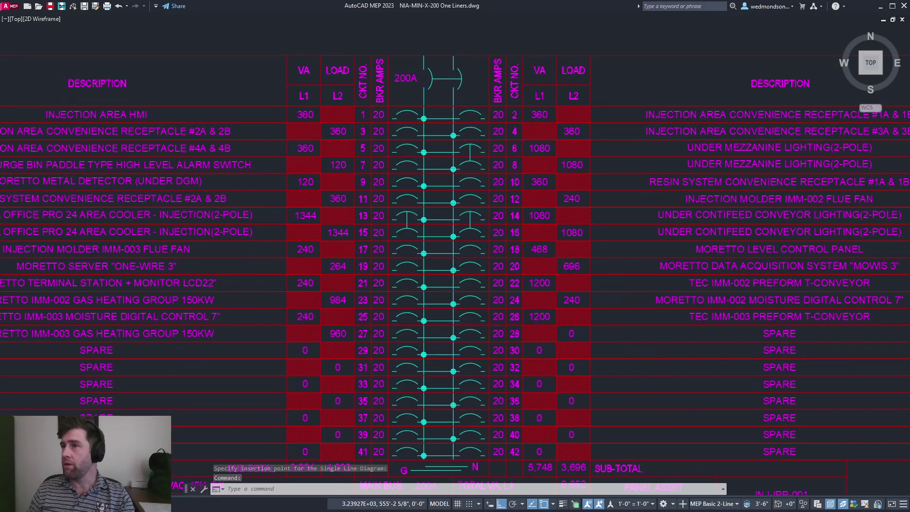
{"action": "scroll", "coordinate": [444, 229], "scroll_direction": "down", "scroll_amount": 4}
{"action": "scroll", "coordinate": [444, 229], "scroll_direction": "up", "scroll_amount": 1}
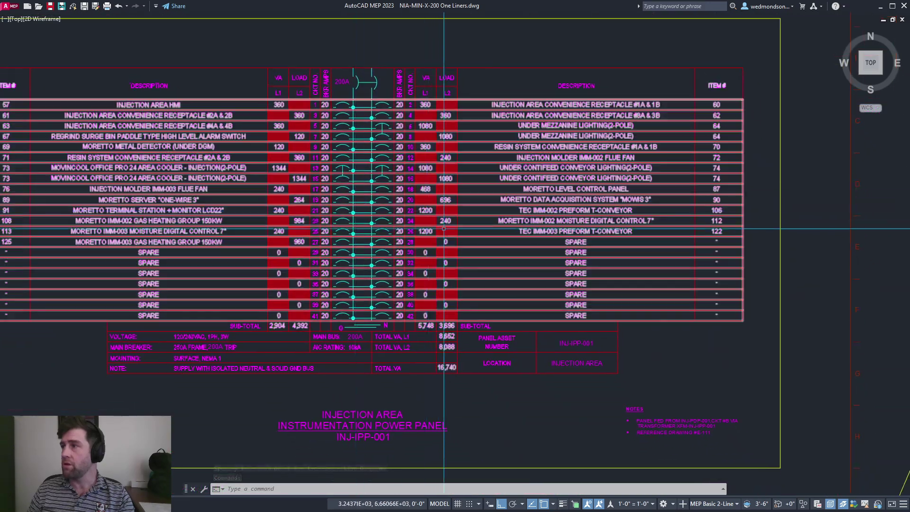
{"action": "mouse_move", "coordinate": [438, 257]}
{"action": "middle_mouse_down"}
{"action": "mouse_move", "coordinate": [451, 236]}
{"action": "mouse_move", "coordinate": [462, 245]}
{"action": "middle_mouse_up"}
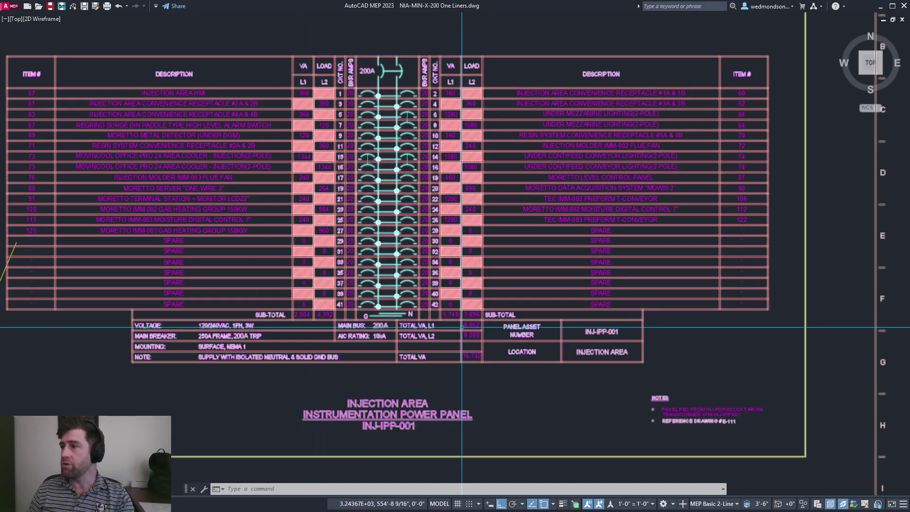
{"action": "scroll", "coordinate": [463, 327], "scroll_direction": "up", "scroll_amount": 3}
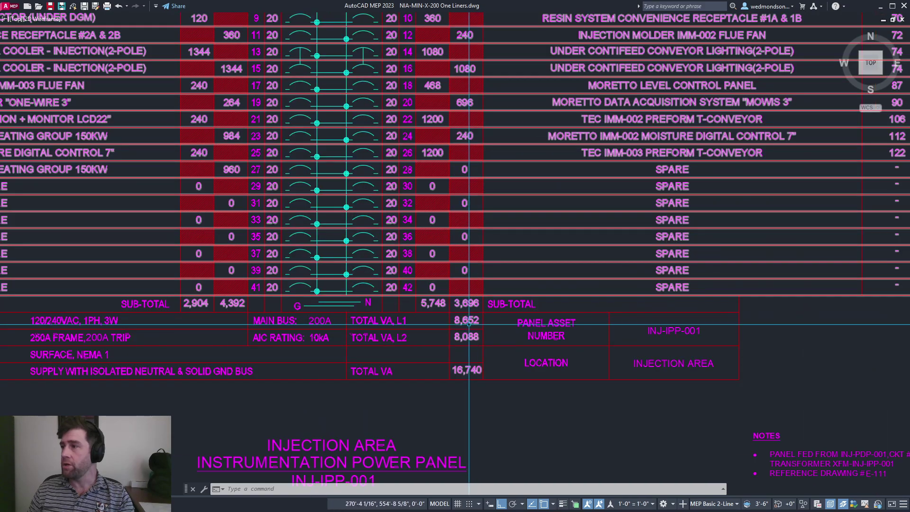
{"action": "mouse_move", "coordinate": [501, 337]}
{"action": "middle_mouse_down"}
{"action": "mouse_move", "coordinate": [312, 292]}
{"action": "mouse_move", "coordinate": [313, 251]}
{"action": "mouse_move", "coordinate": [223, 248]}
{"action": "middle_mouse_up"}
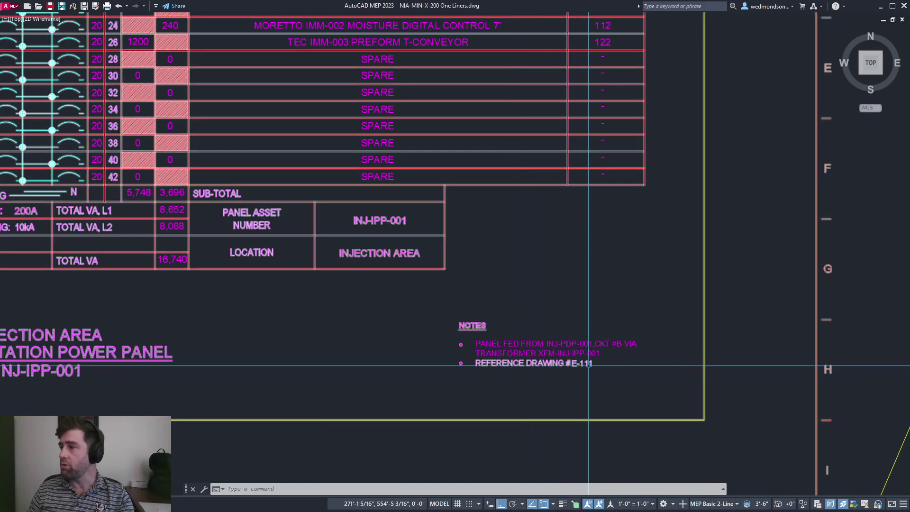
{"action": "scroll", "coordinate": [589, 366], "scroll_direction": "down", "scroll_amount": 5}
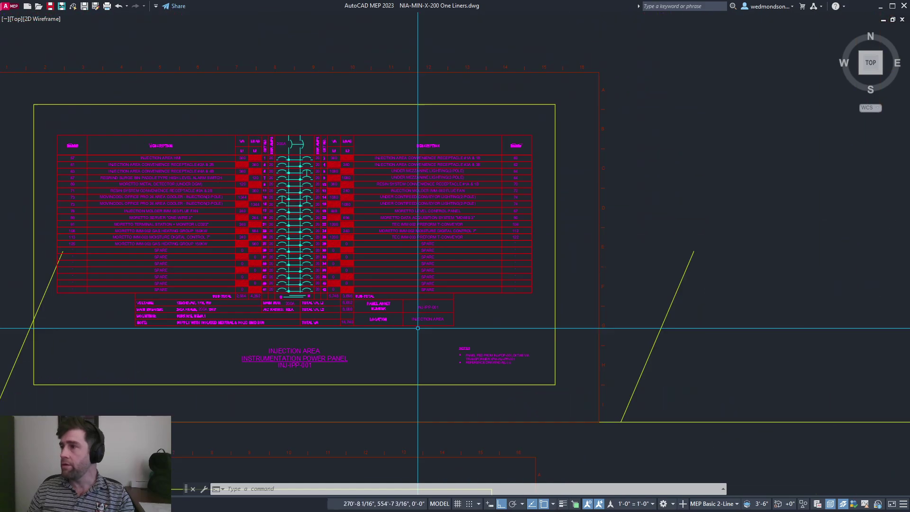
{"action": "middle_click_drag", "start_coordinate": [418, 328], "coordinate": [548, 330]}
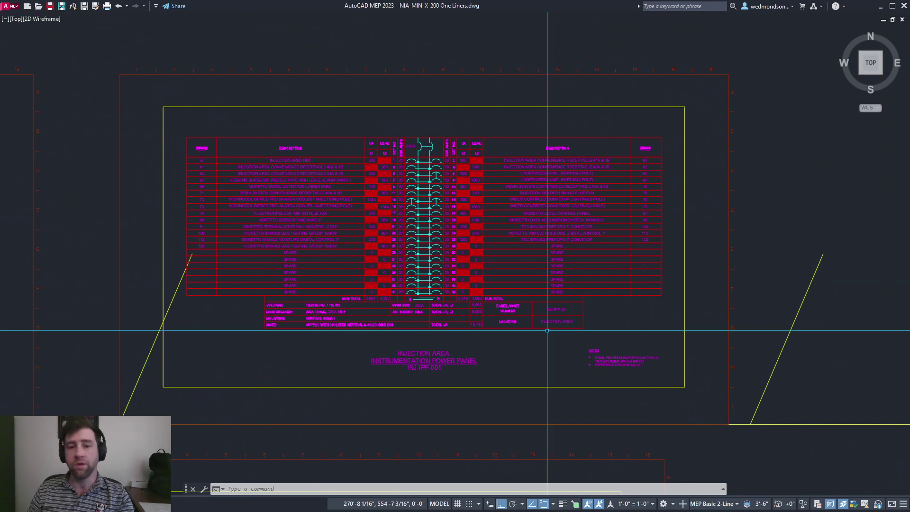